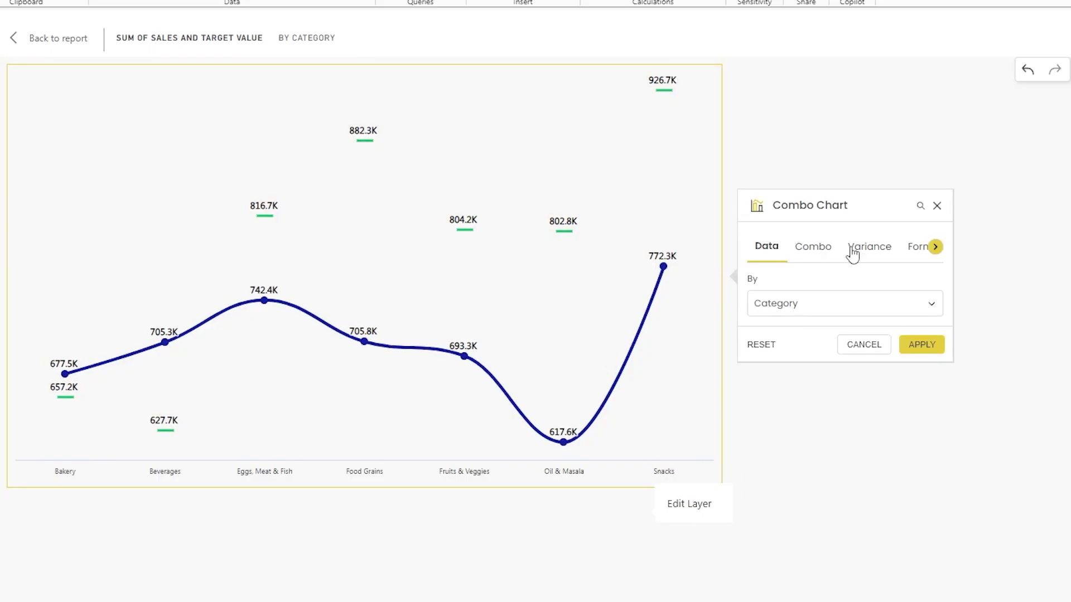
Enable a Column-type variance between the Sum of Sales line chart and the Target Value marker chart.
left_click(852, 253)
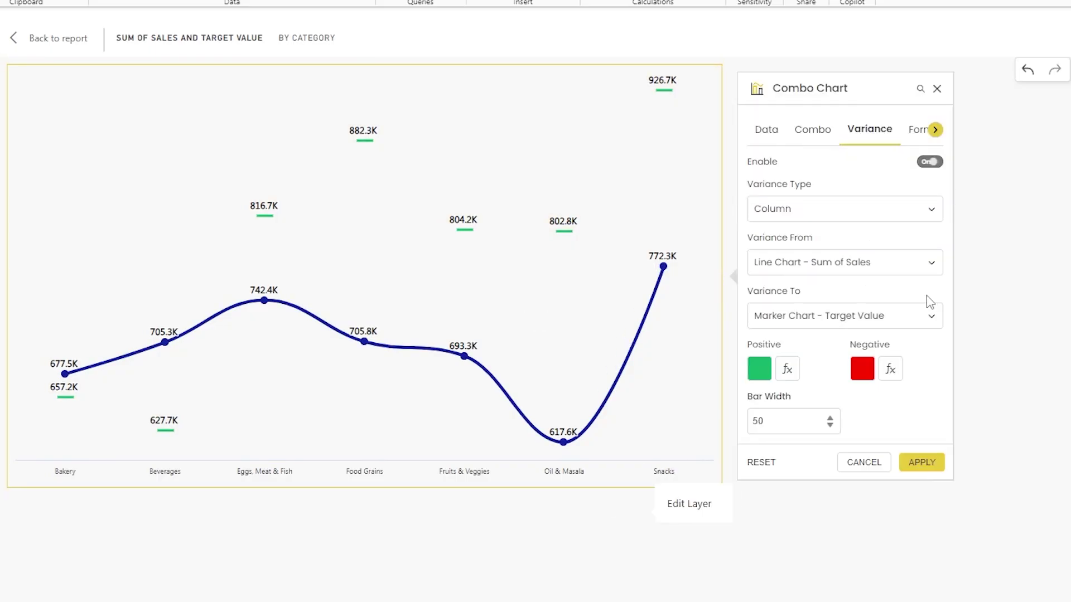
left_click(801, 211)
left_click(790, 236)
left_click(792, 262)
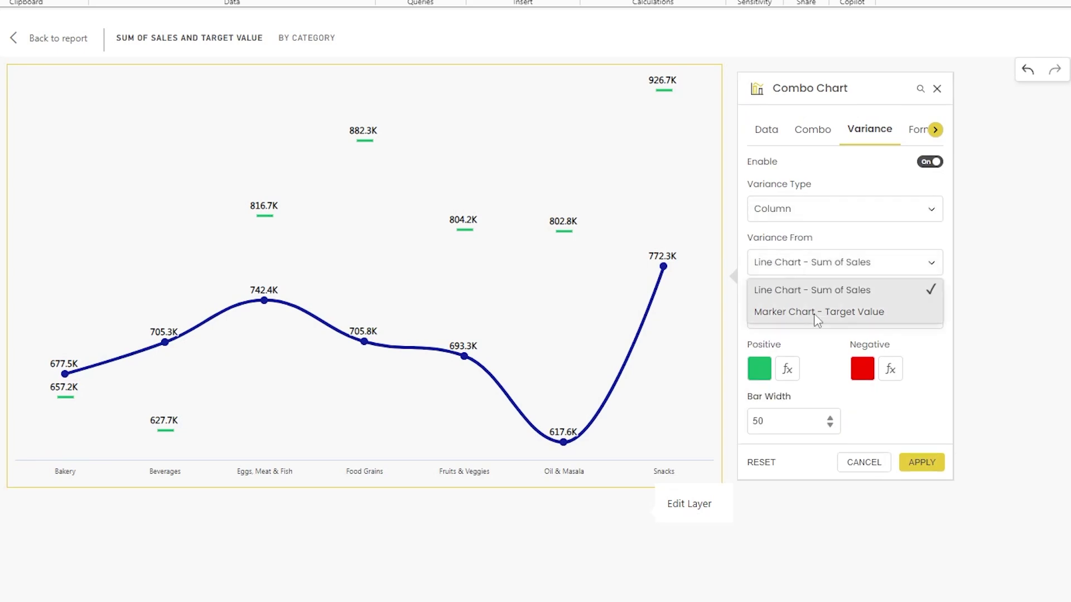
left_click(810, 313)
left_click(790, 322)
left_click(778, 343)
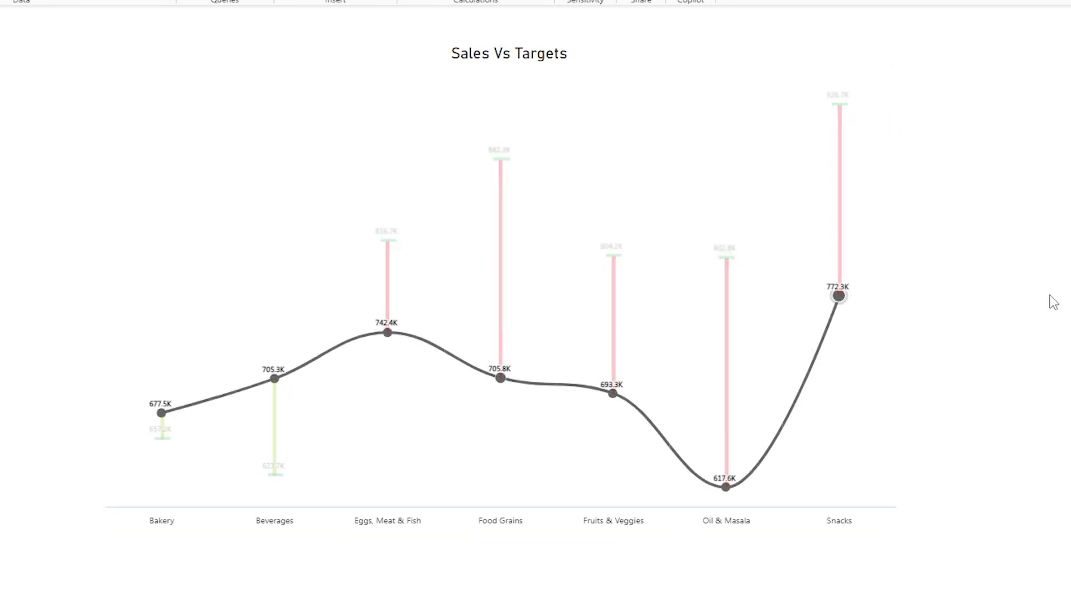
left_click(881, 277)
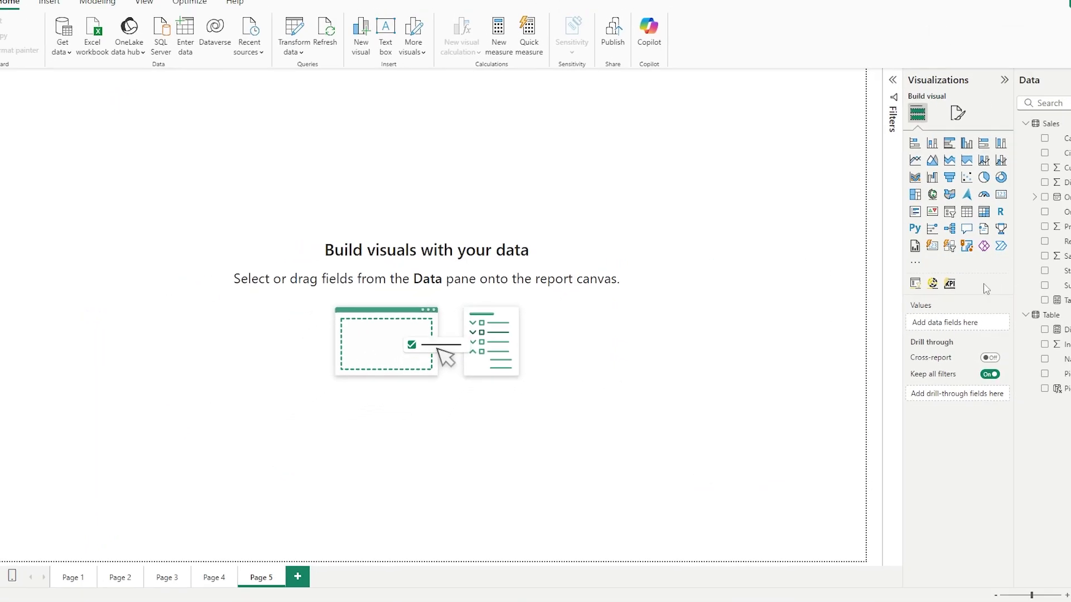
Insert an enlarged Powerviz KPI visual on Page 5 containing the Category, Sales and Target Value fields.
left_click(949, 285)
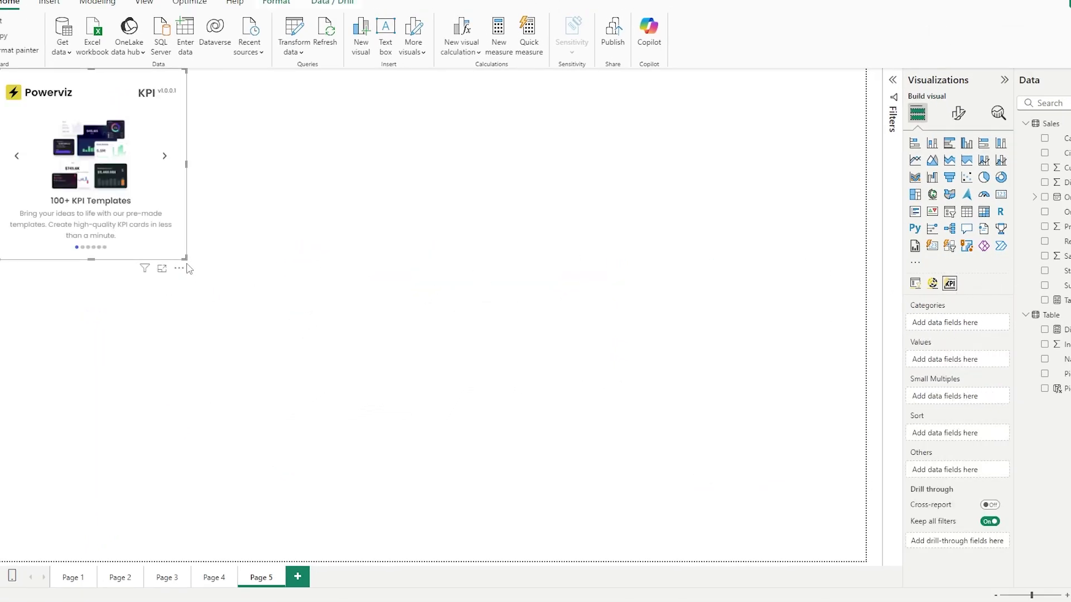
left_click_drag(185, 259, 595, 439)
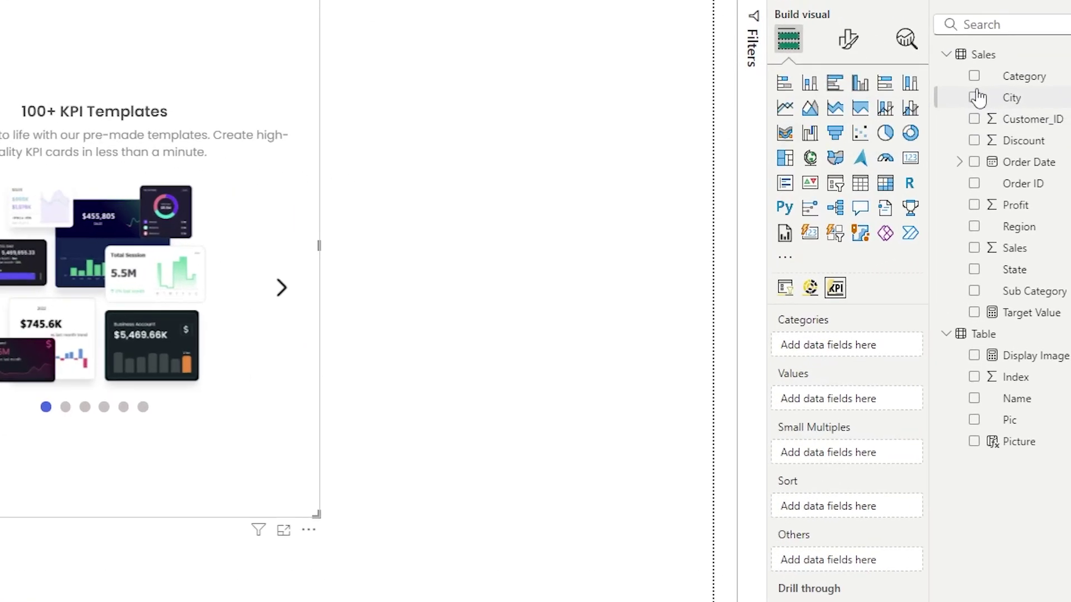
left_click(973, 76)
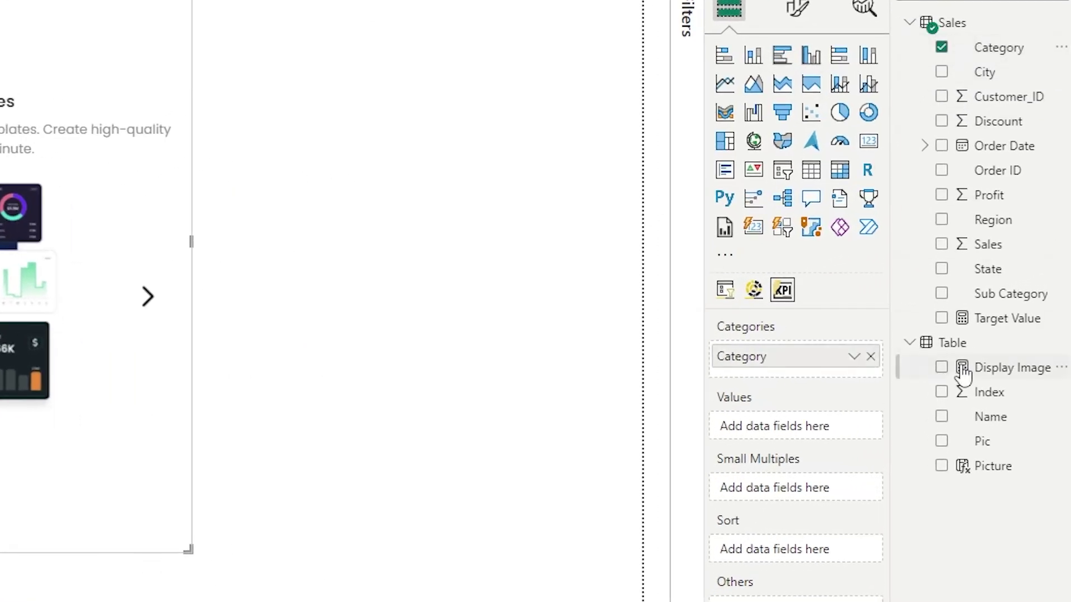
left_click(946, 249)
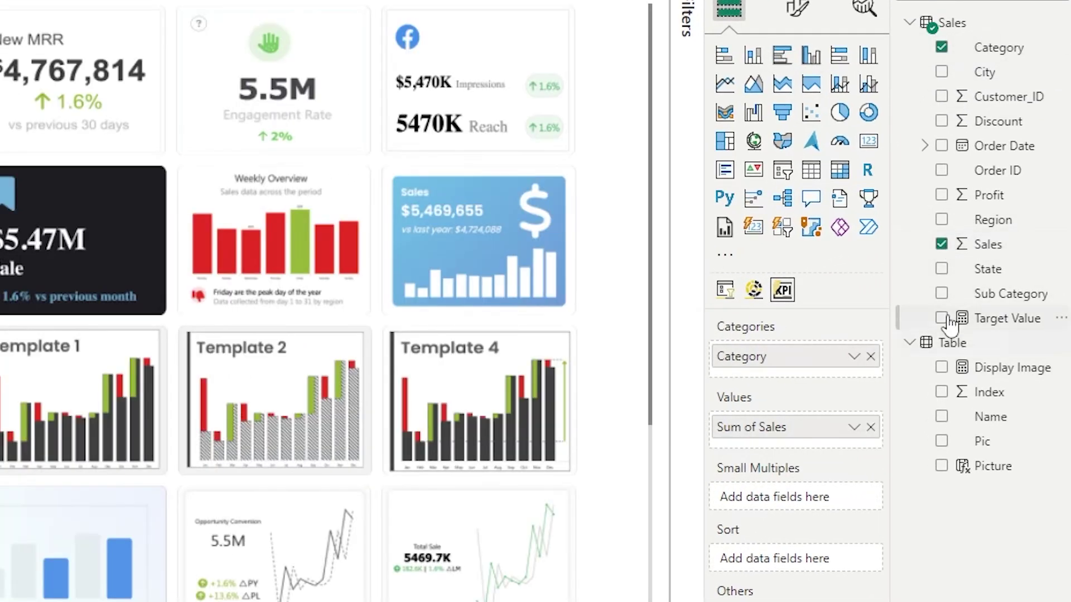
left_click(942, 318)
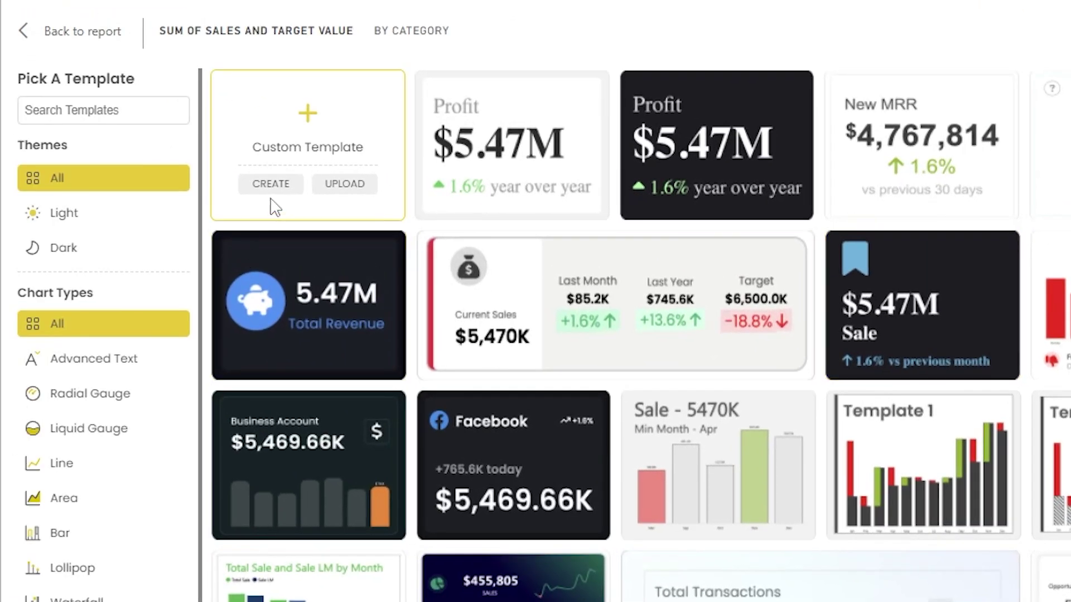
Create a custom KPI template with a Combo Chart layer grouped by Category.
left_click(275, 188)
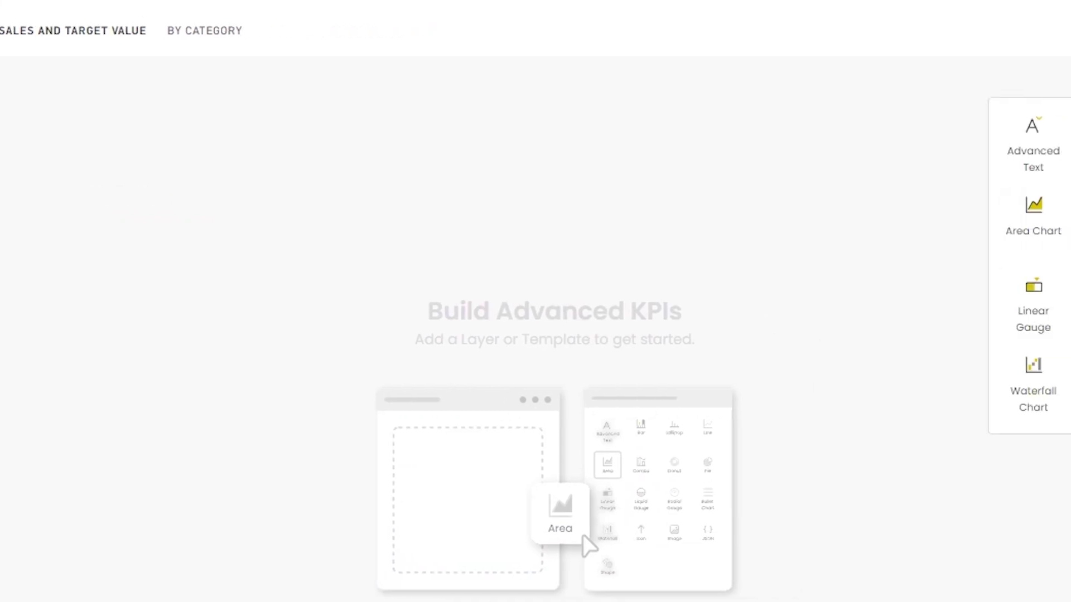
left_click(867, 239)
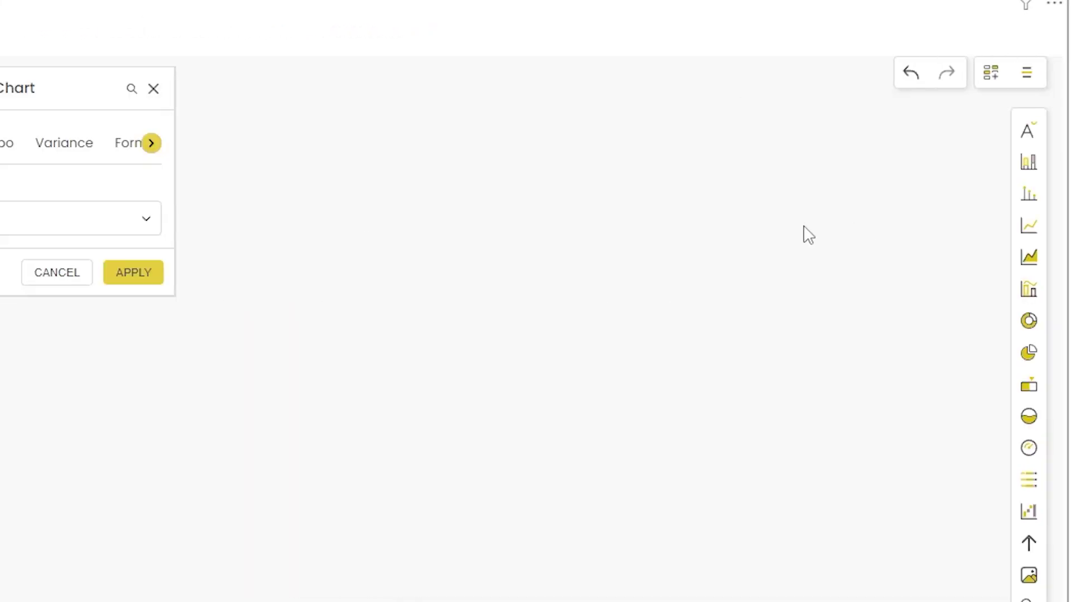
left_click(440, 219)
left_click(454, 255)
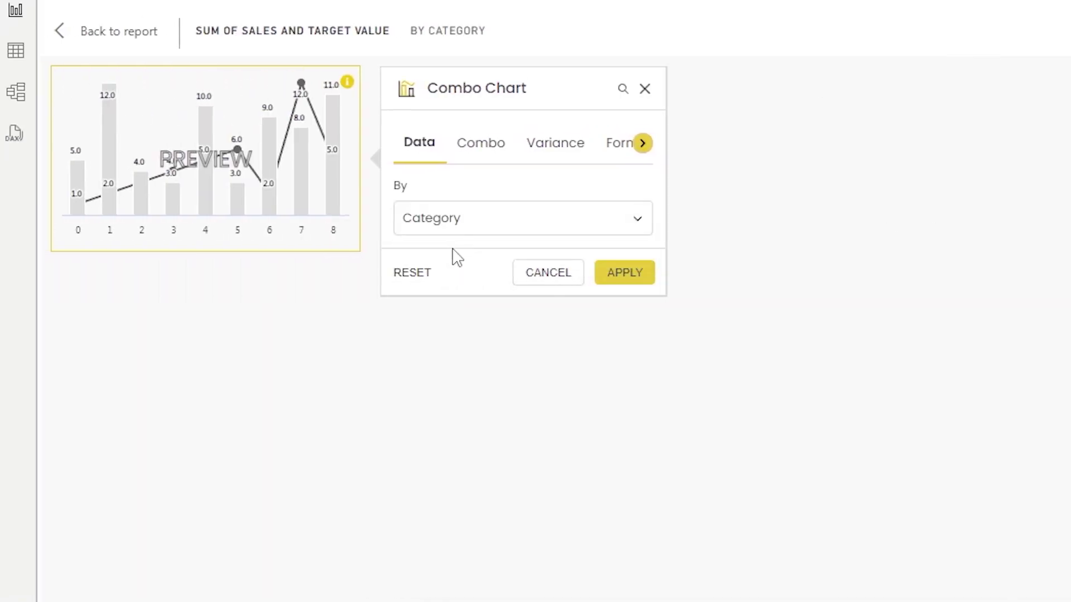
Start adding a chart to the combo with the Line chart type and Sum of Sales as its value.
left_click(478, 149)
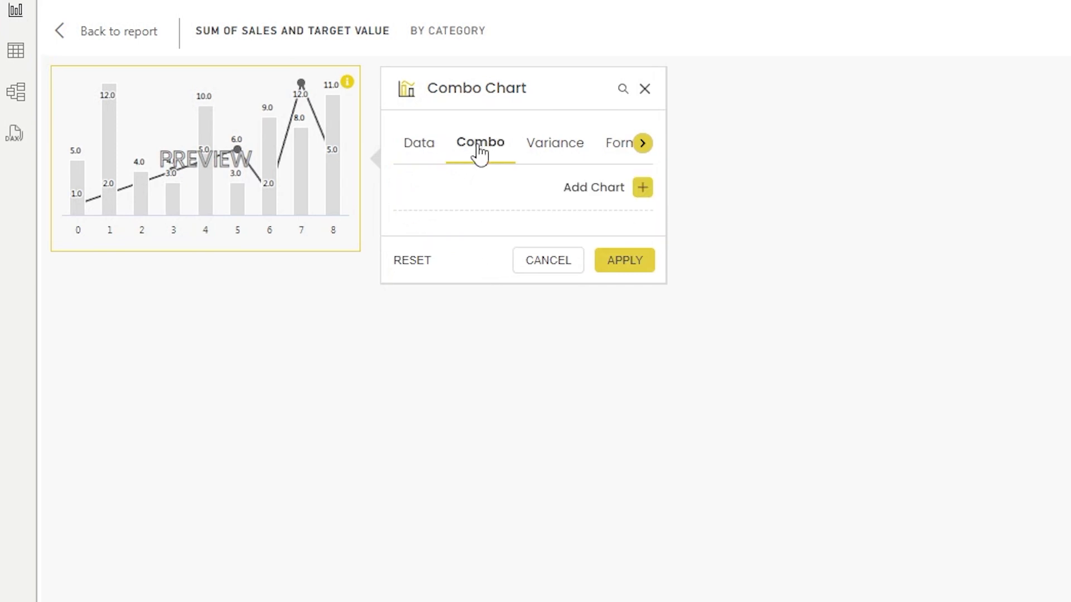
left_click(595, 201)
left_click(485, 206)
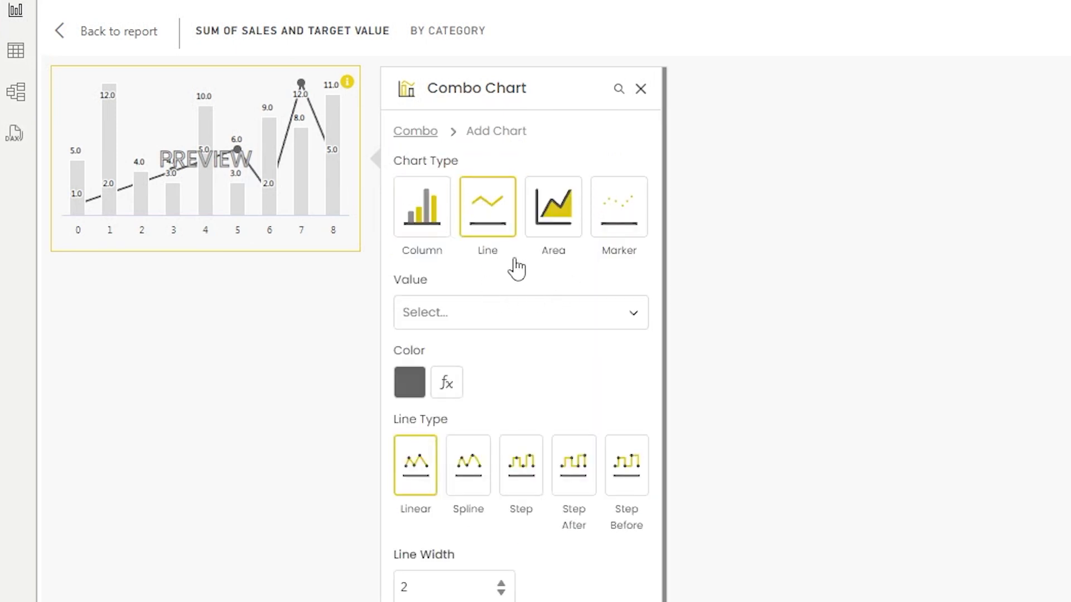
left_click(493, 320)
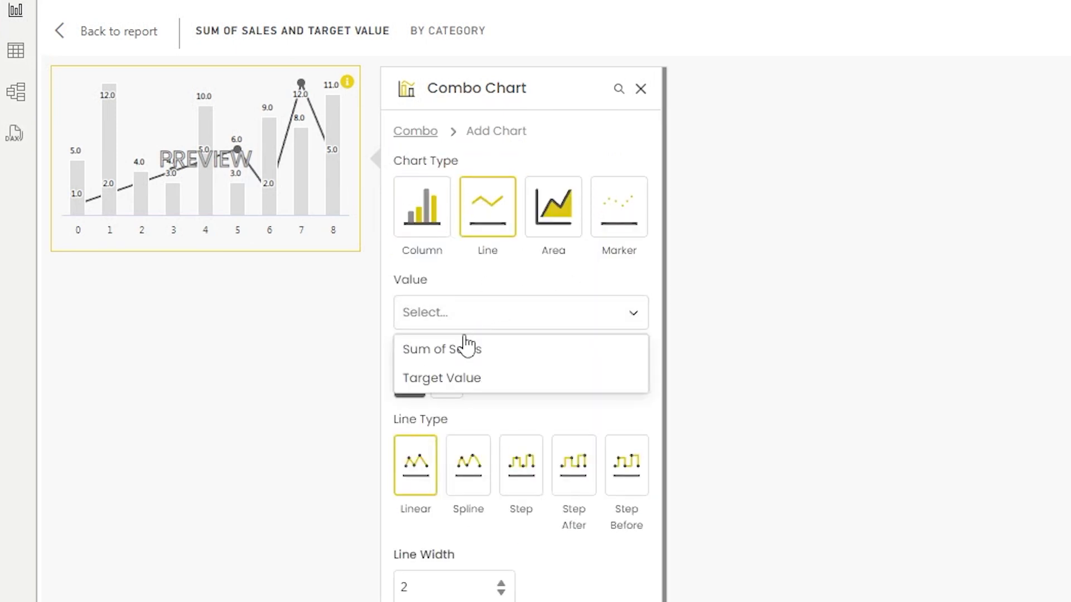
left_click(444, 360)
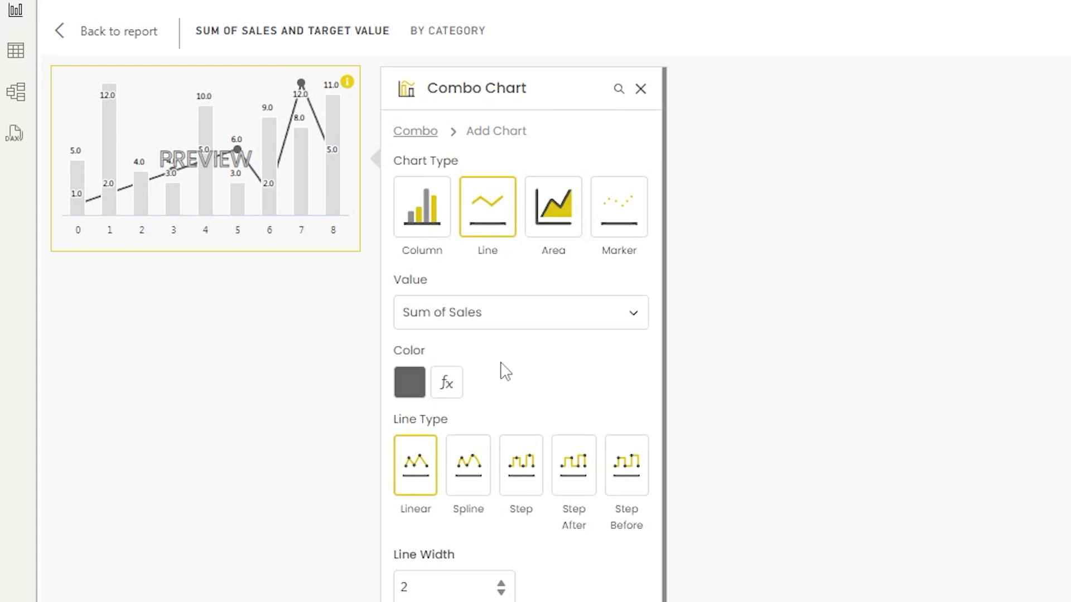
Style the Sum of Sales line in dark blue (12239E) with the Spline line type and apply it to the layer.
left_click(407, 389)
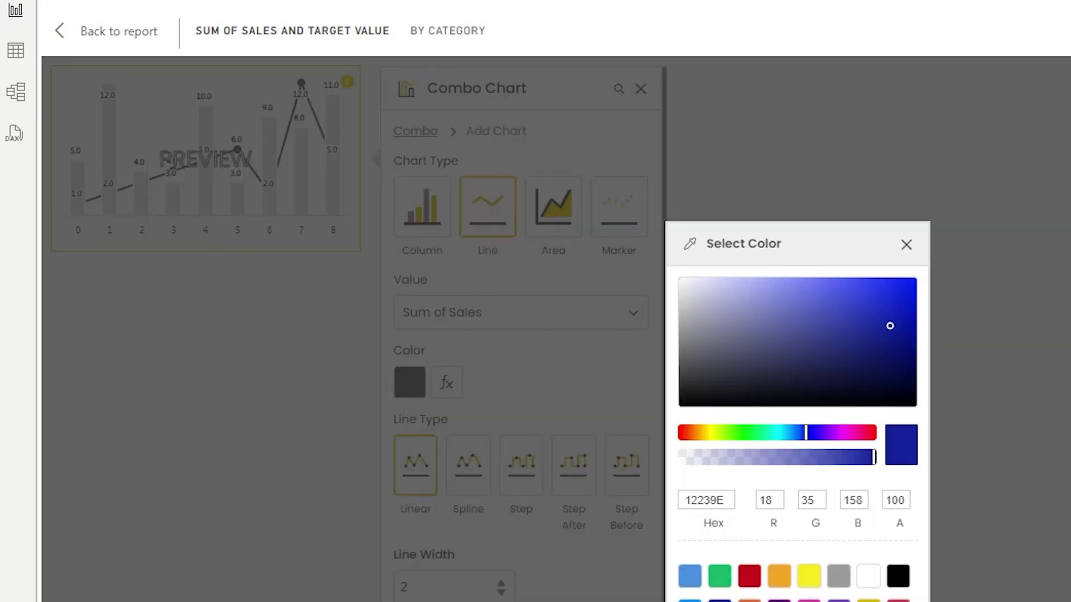
scroll(886, 586, "down", 2)
left_click(886, 586)
scroll(533, 402, "down", 2)
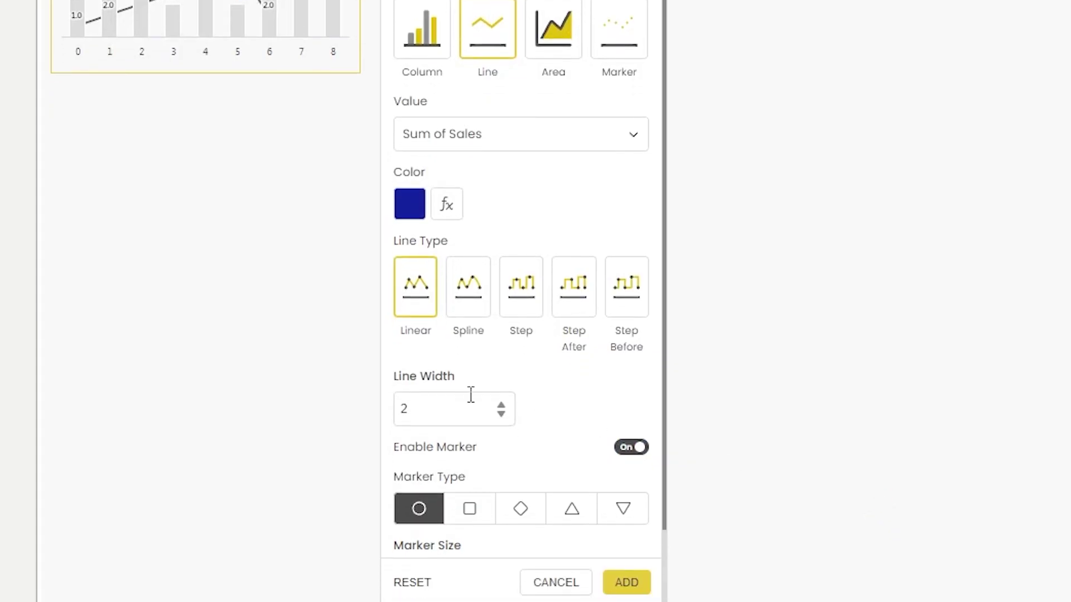
left_click(470, 305)
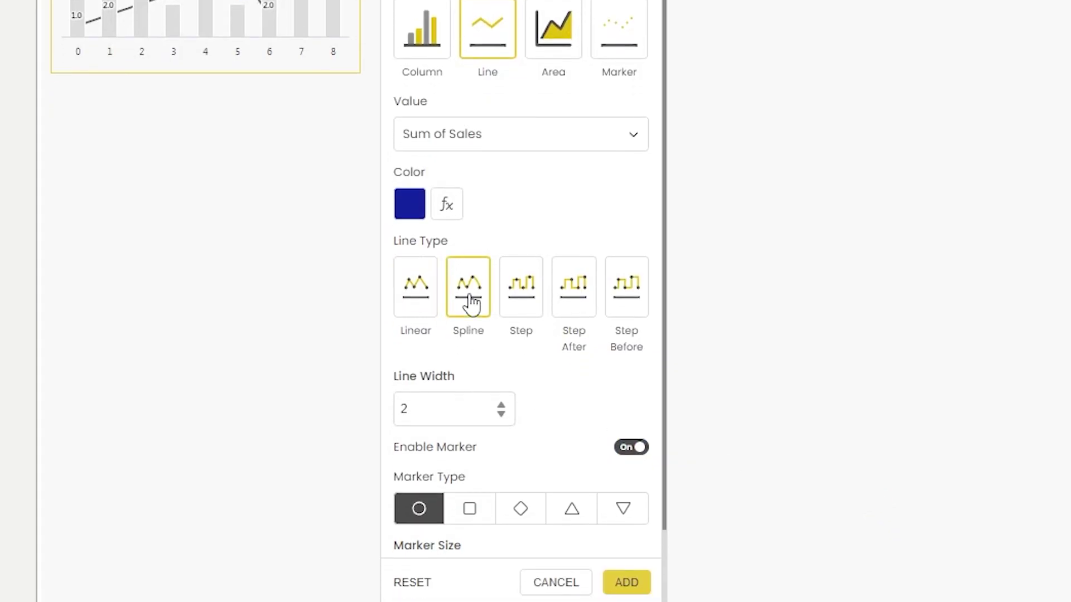
left_click(625, 582)
left_click(544, 157)
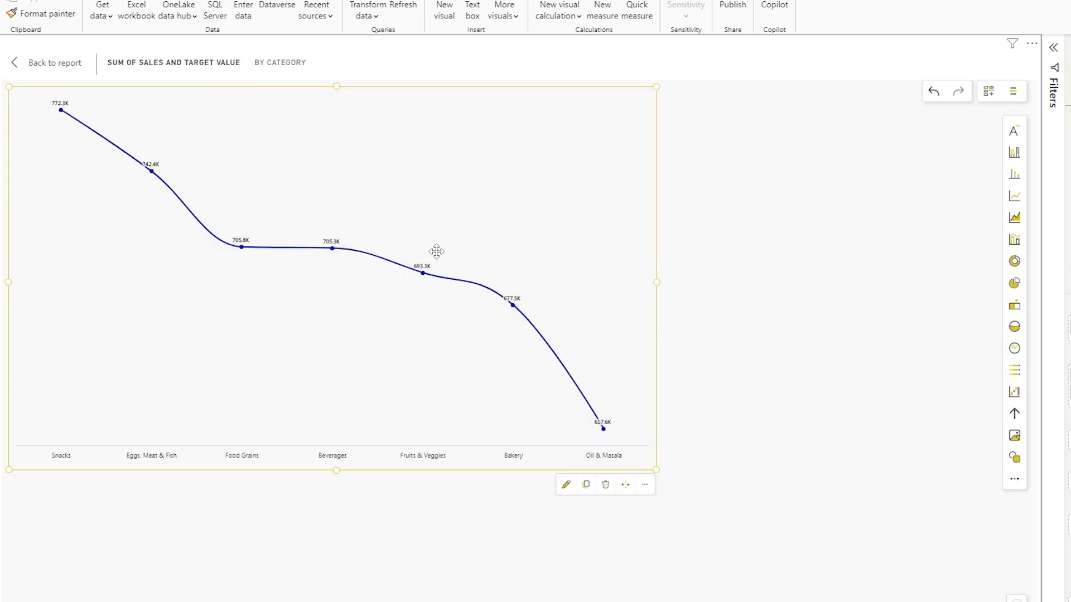
Edit the combo layer and start a second chart of type Marker with Target Value as its value.
left_click(565, 485)
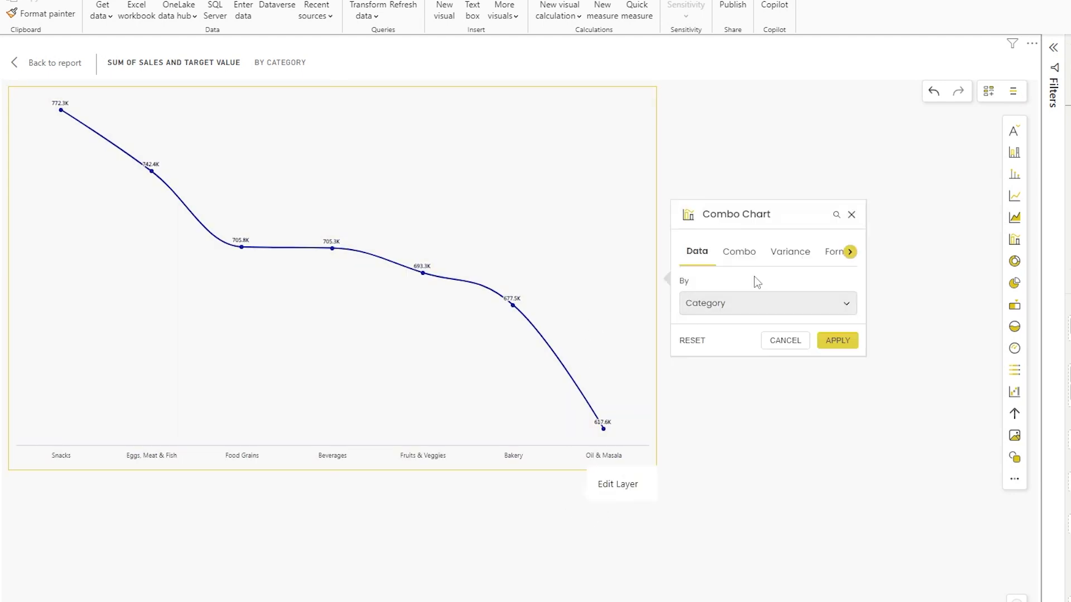
left_click(739, 248)
left_click(839, 278)
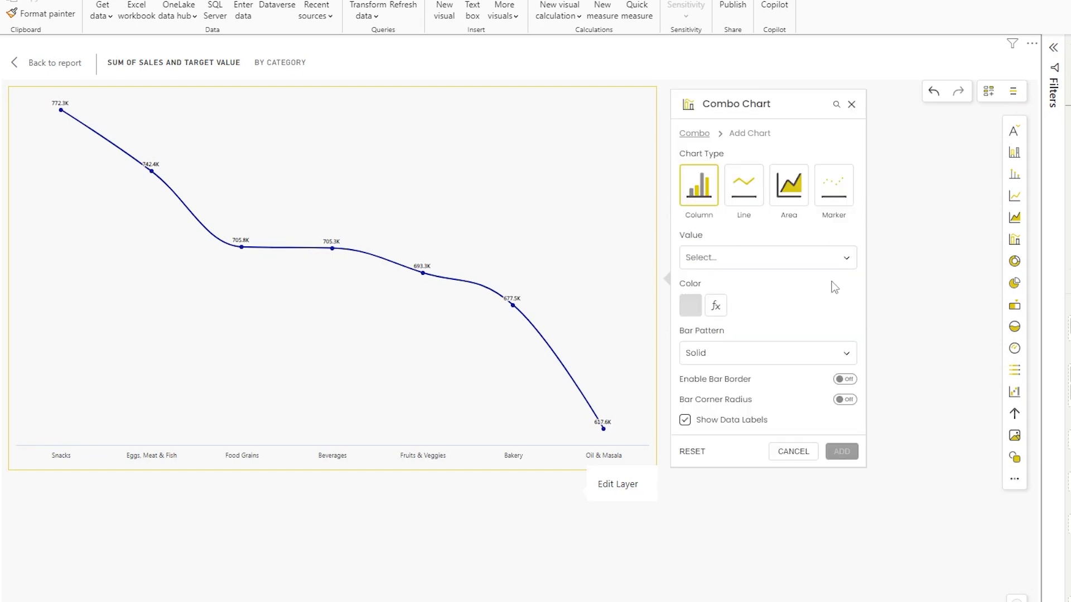
left_click(833, 193)
left_click(772, 273)
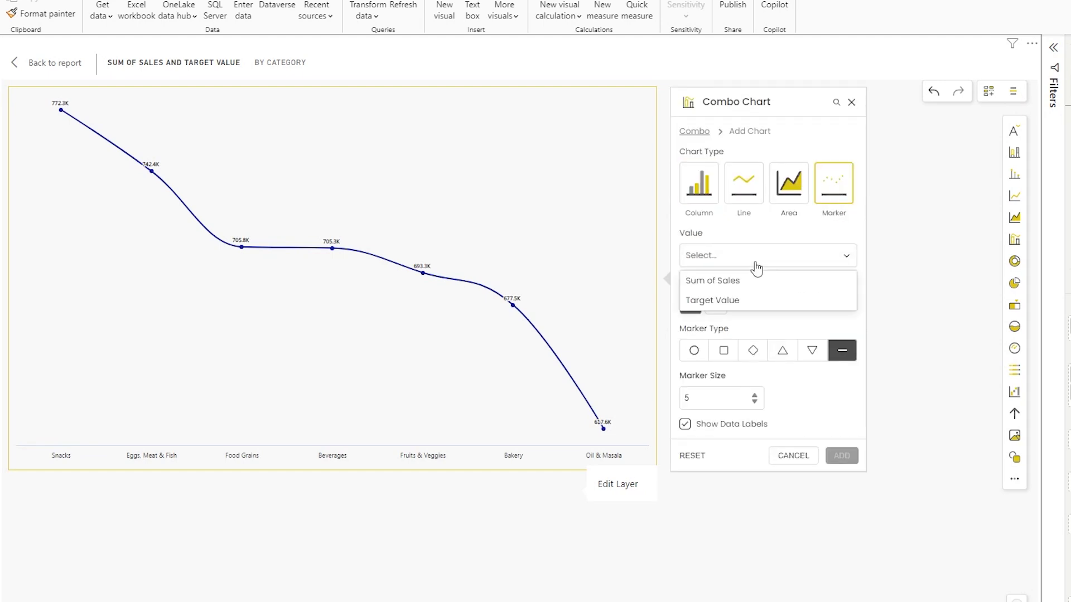
left_click(742, 298)
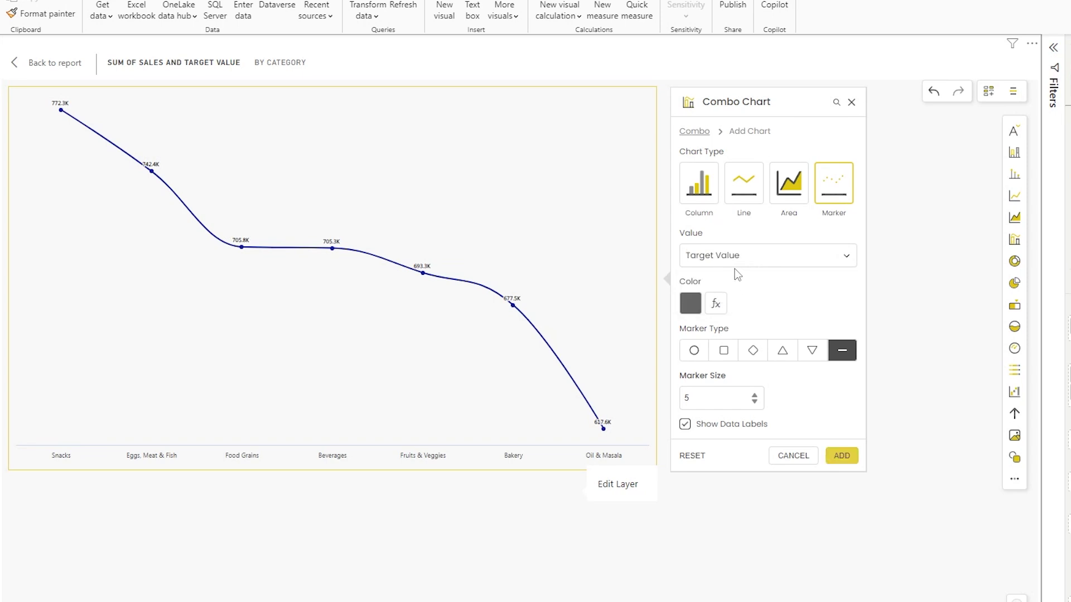
Color the Target Value markers green (17B169) and apply the marker chart to the combo layer.
left_click(691, 303)
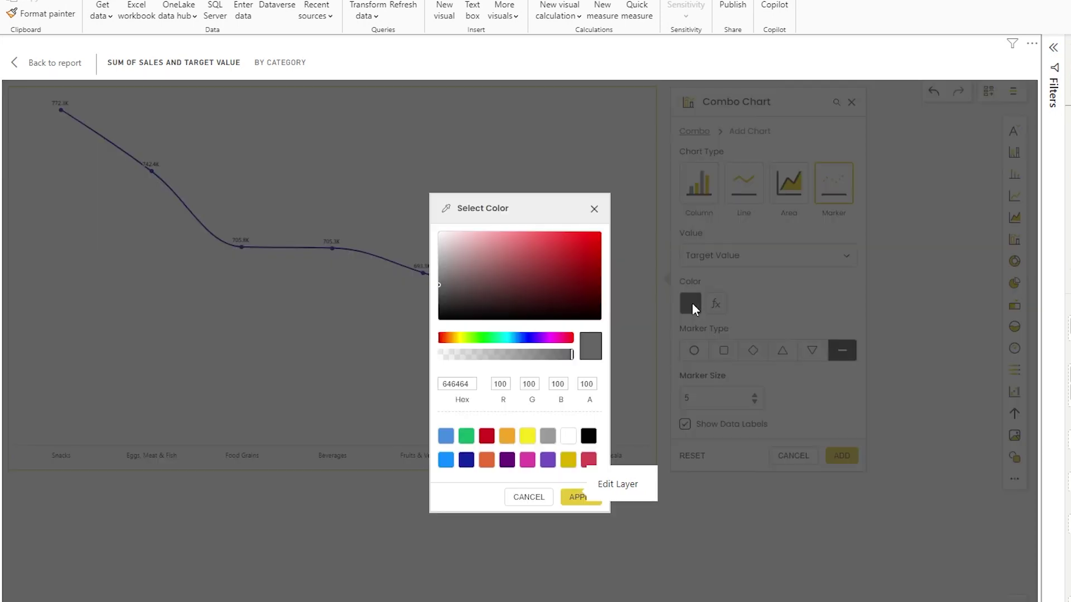
left_click(466, 436)
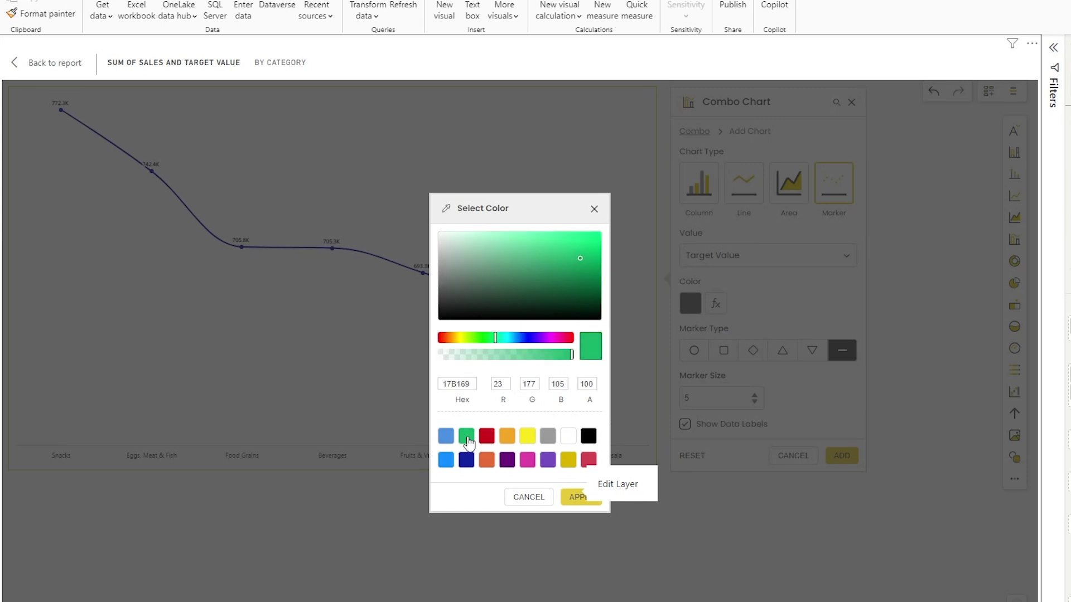
left_click(583, 497)
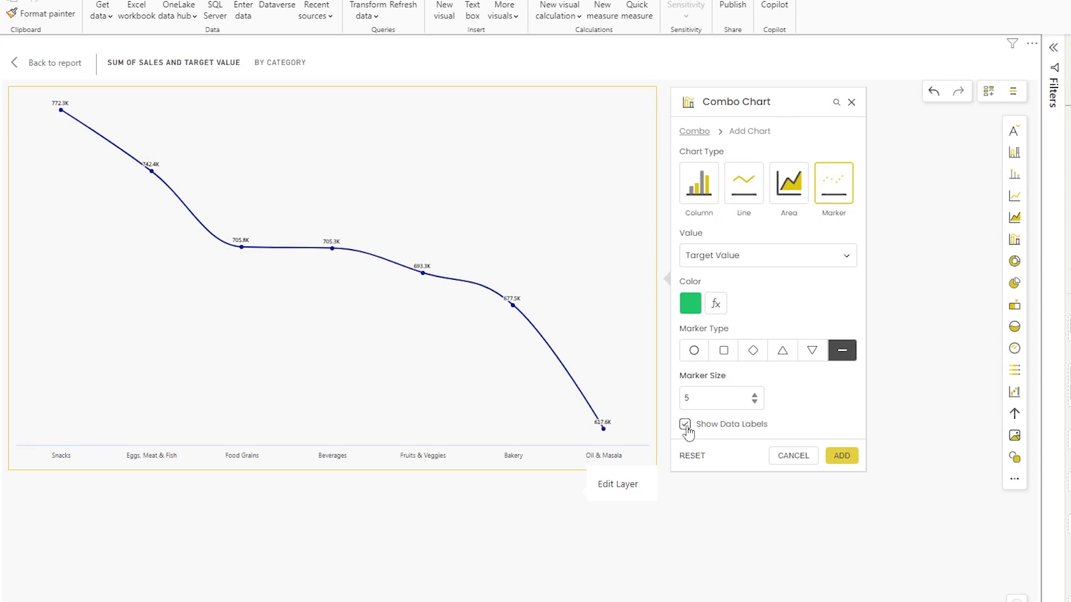
left_click(841, 457)
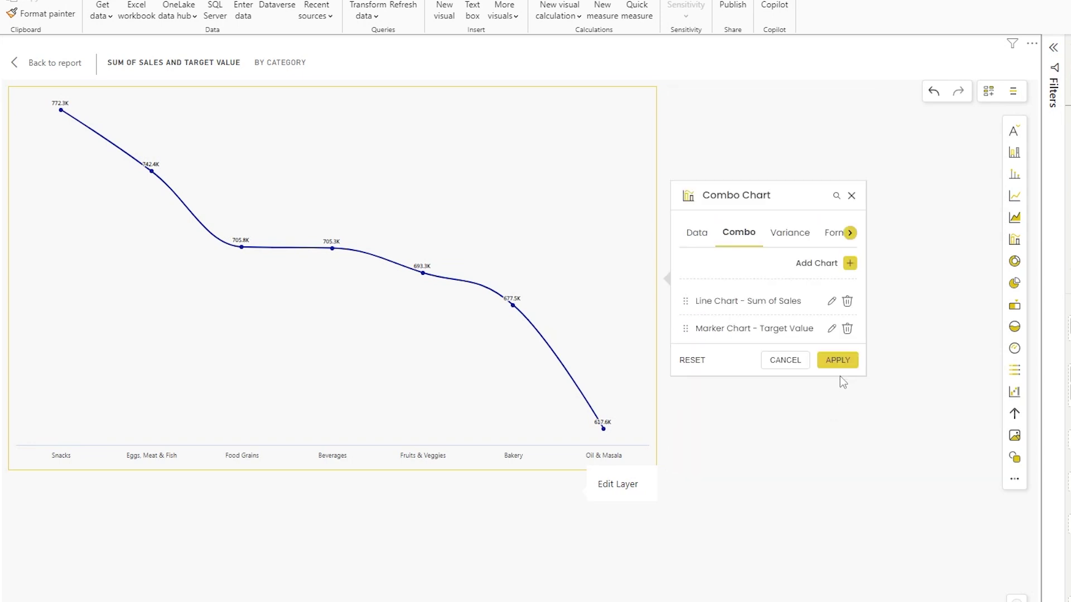
left_click(838, 361)
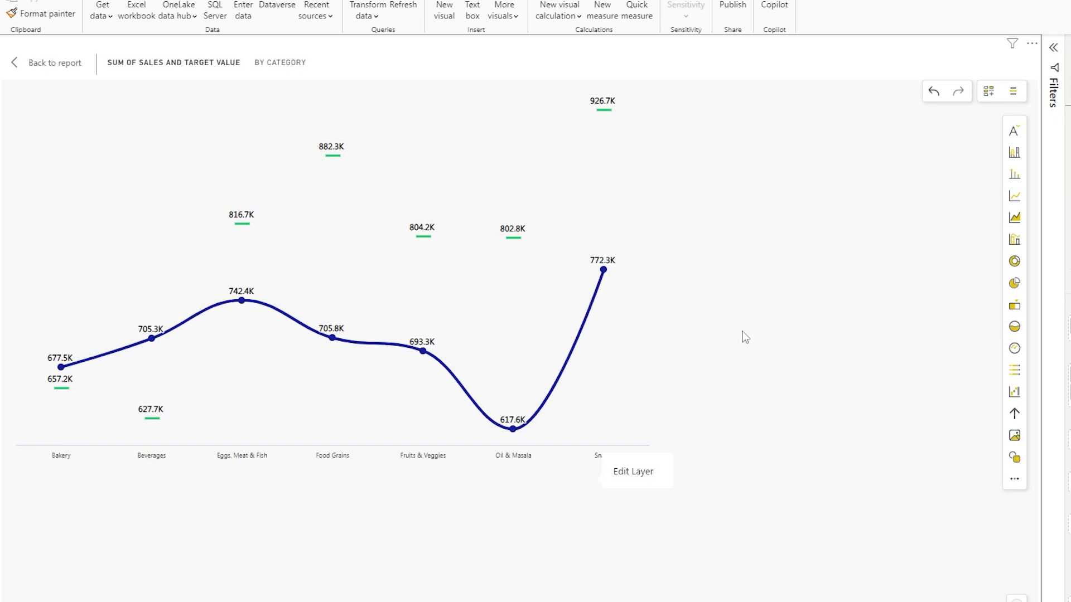
Reopen the combo chart layer for editing and enable its Variance option.
left_click(564, 341)
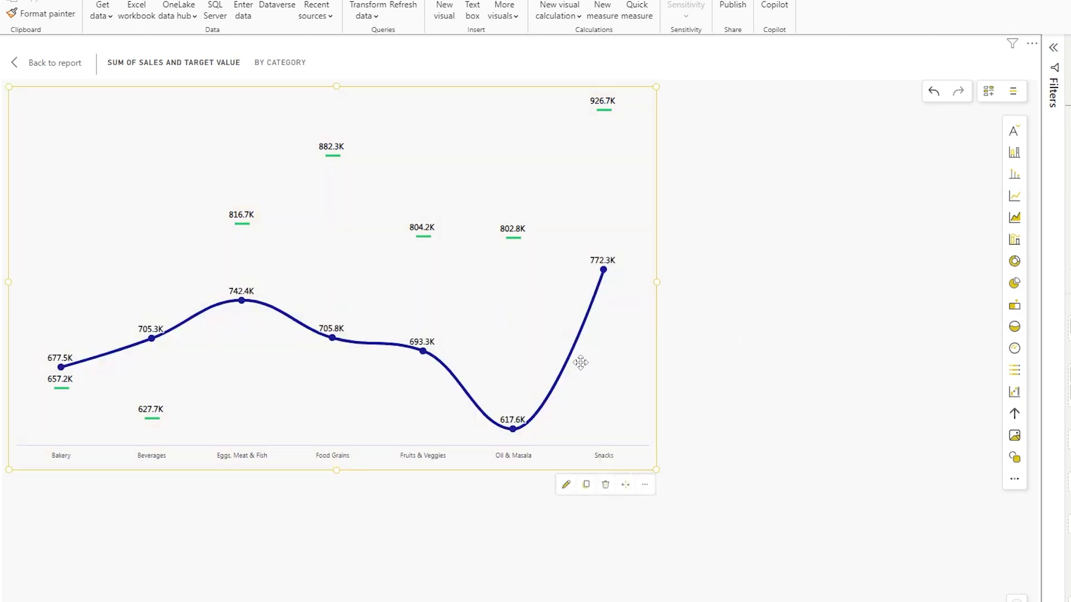
left_click(566, 485)
left_click(778, 260)
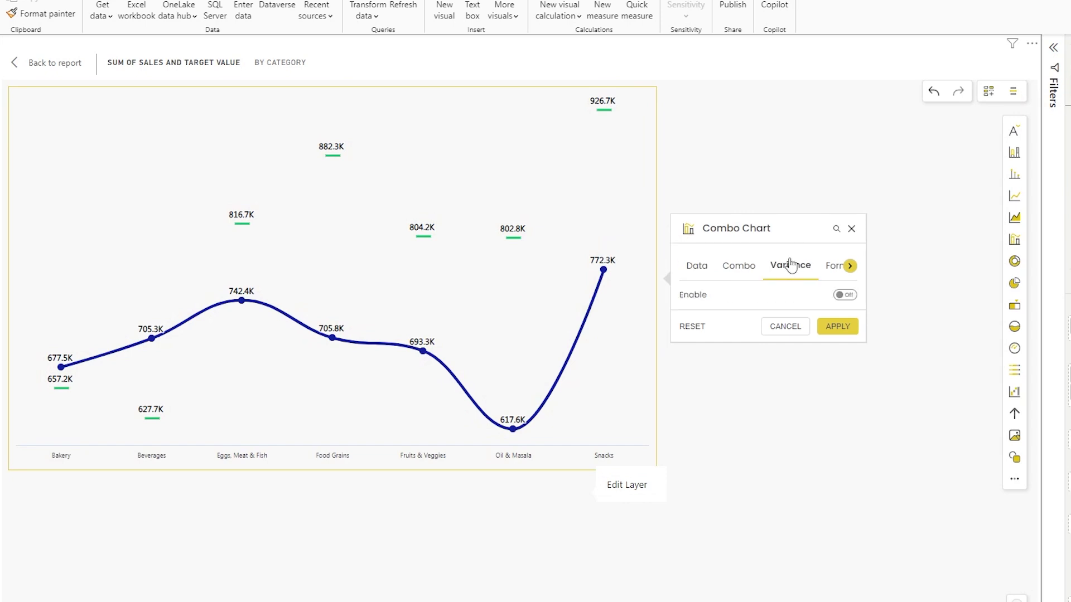
left_click(844, 295)
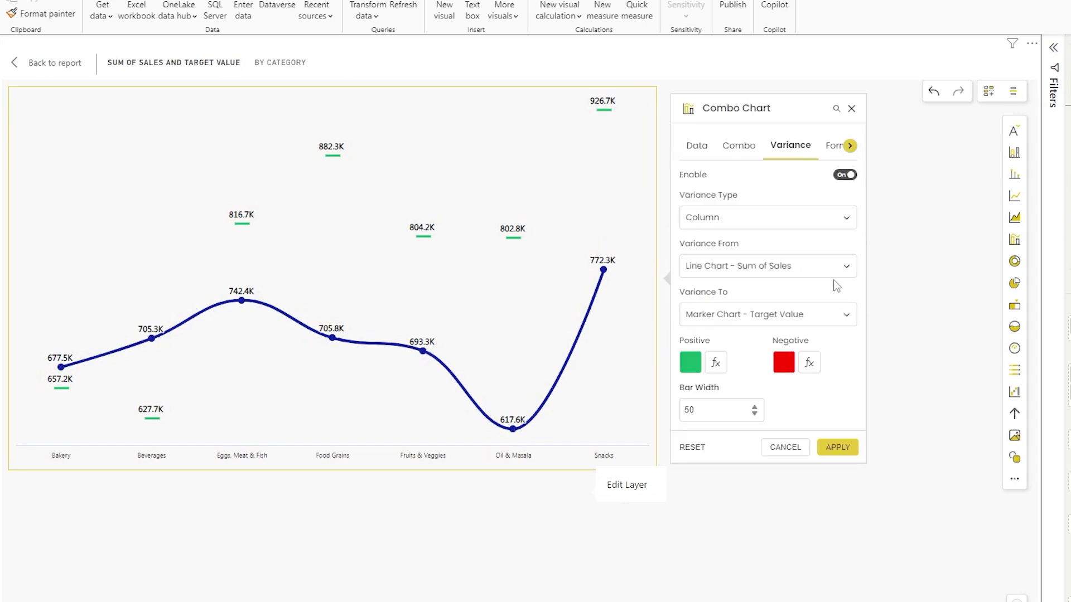
Try the Area variance type on the combo chart and set it back to Column.
left_click(724, 216)
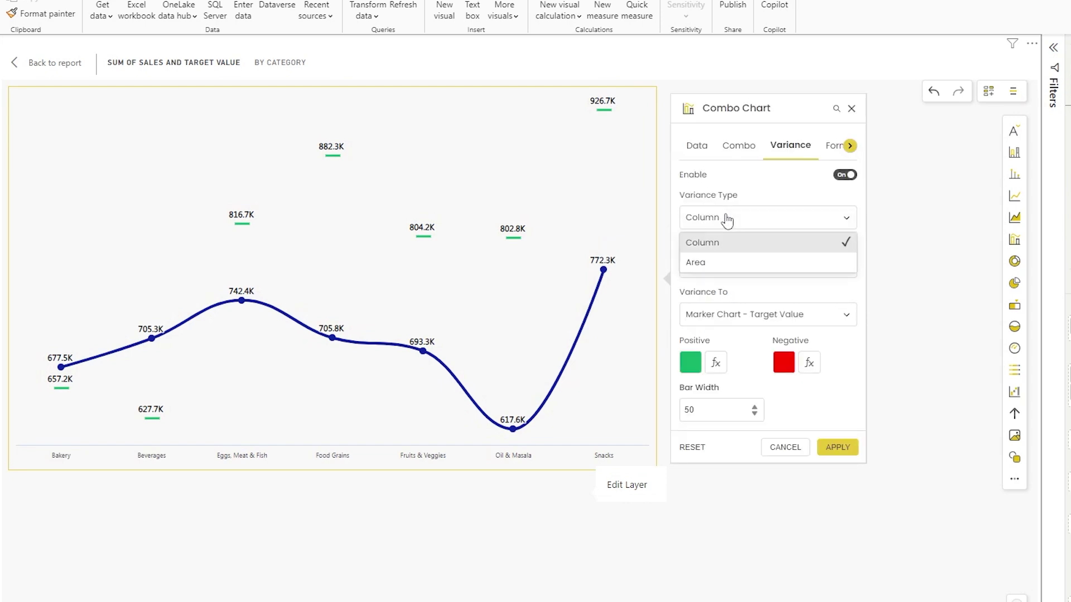
left_click(718, 243)
left_click(719, 220)
left_click(721, 261)
left_click(721, 239)
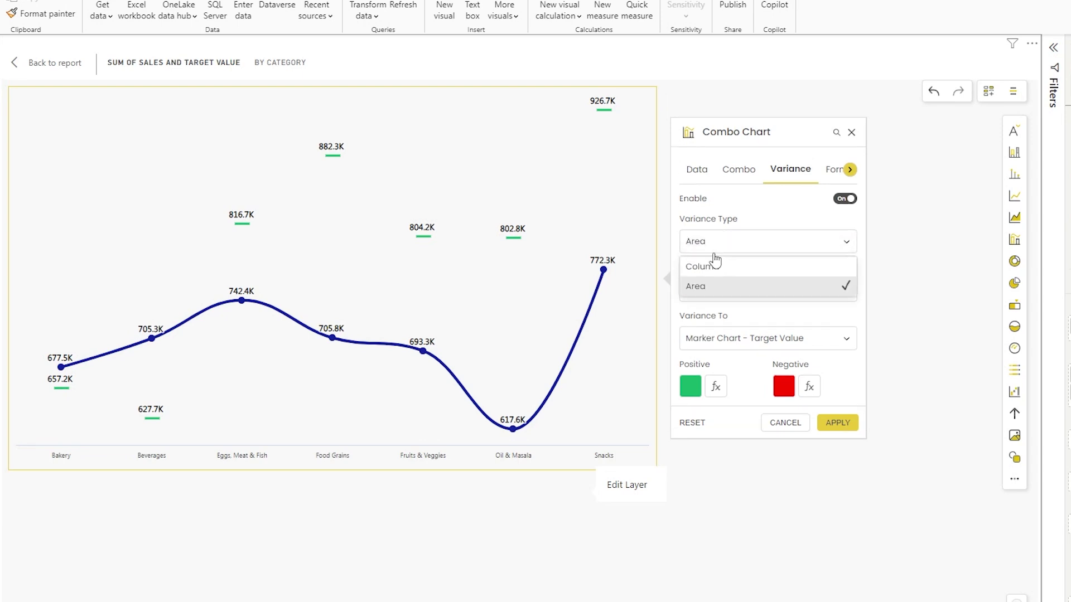
left_click(720, 264)
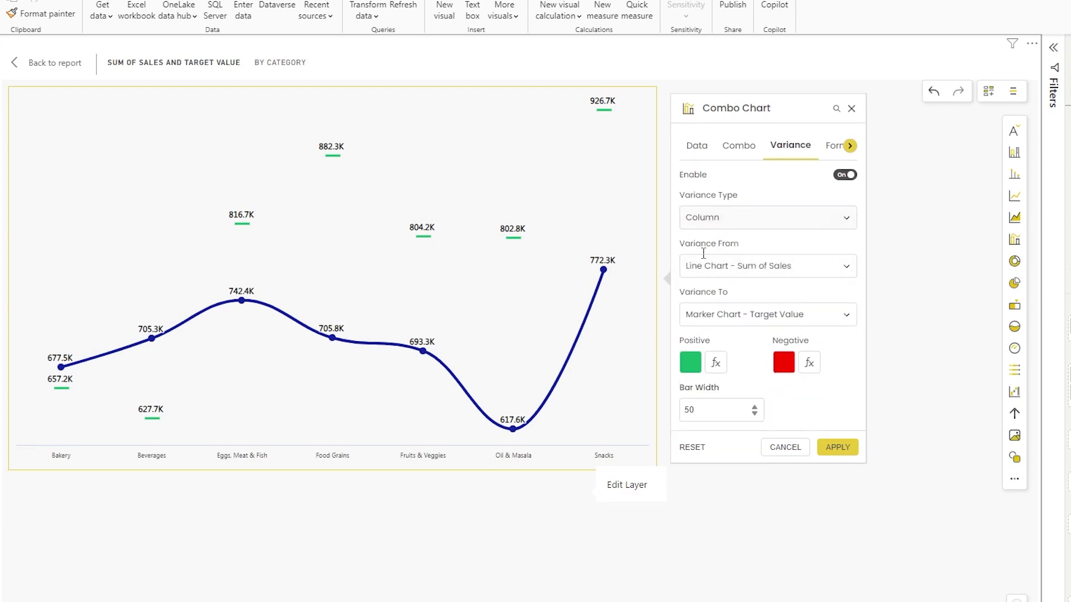
Set the variance to run from Marker Chart - Target Value to Line Chart - Sum of Sales.
left_click(724, 266)
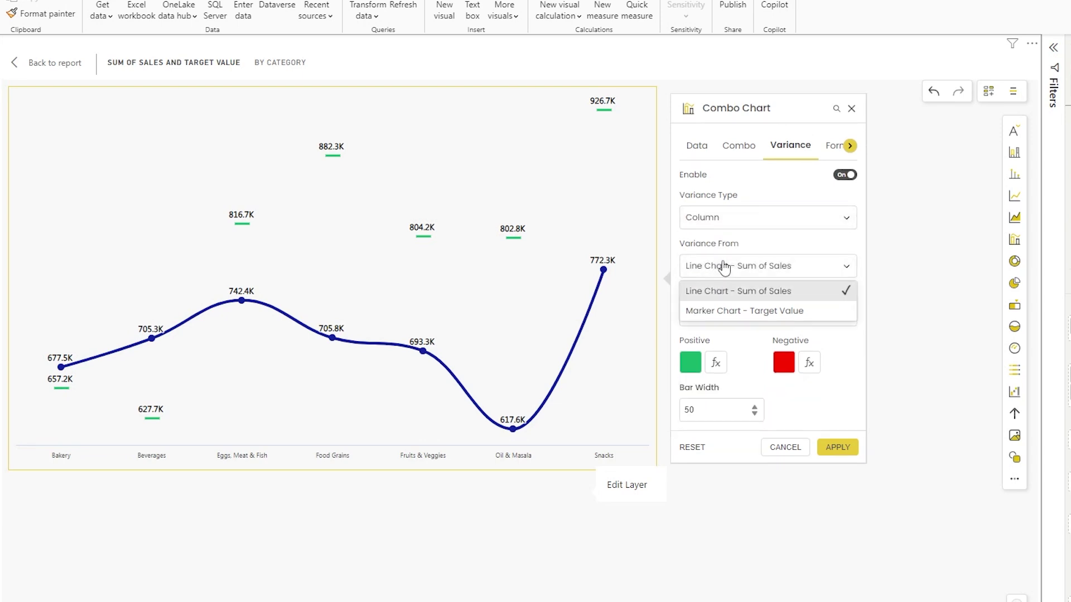
left_click(740, 310)
left_click(708, 316)
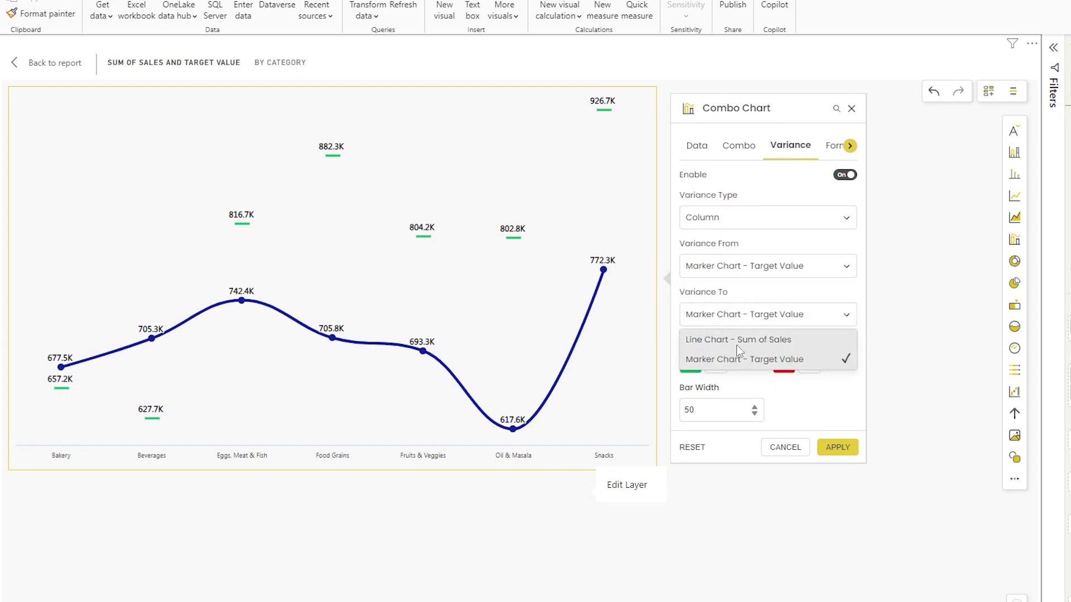
left_click(745, 339)
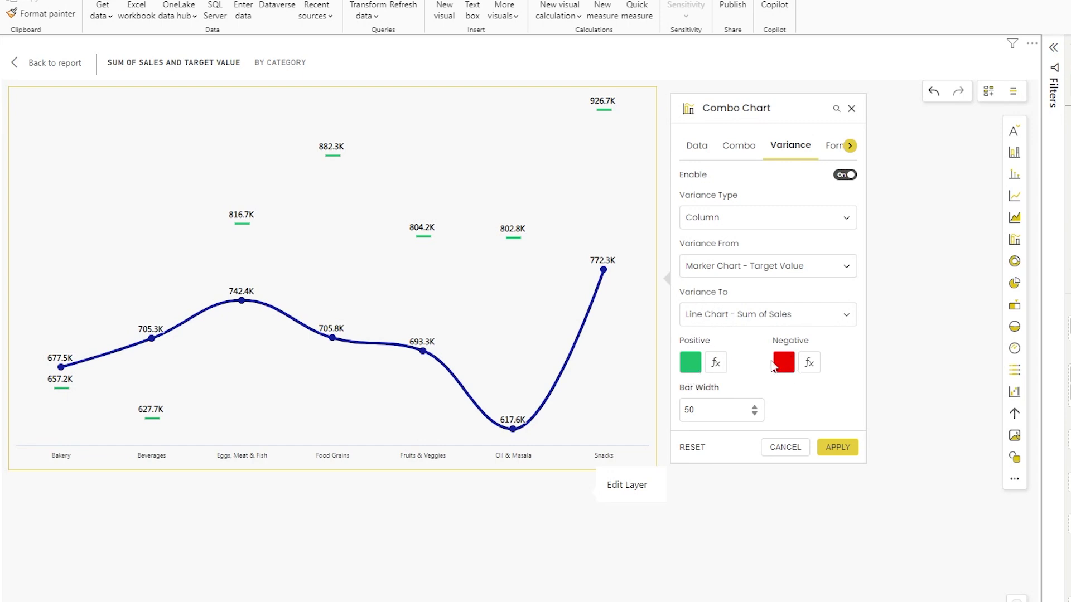
Set the variance columns' bar width to 20 and apply the variance to the combo chart.
double_click(737, 410)
left_click(831, 446)
left_click(788, 367)
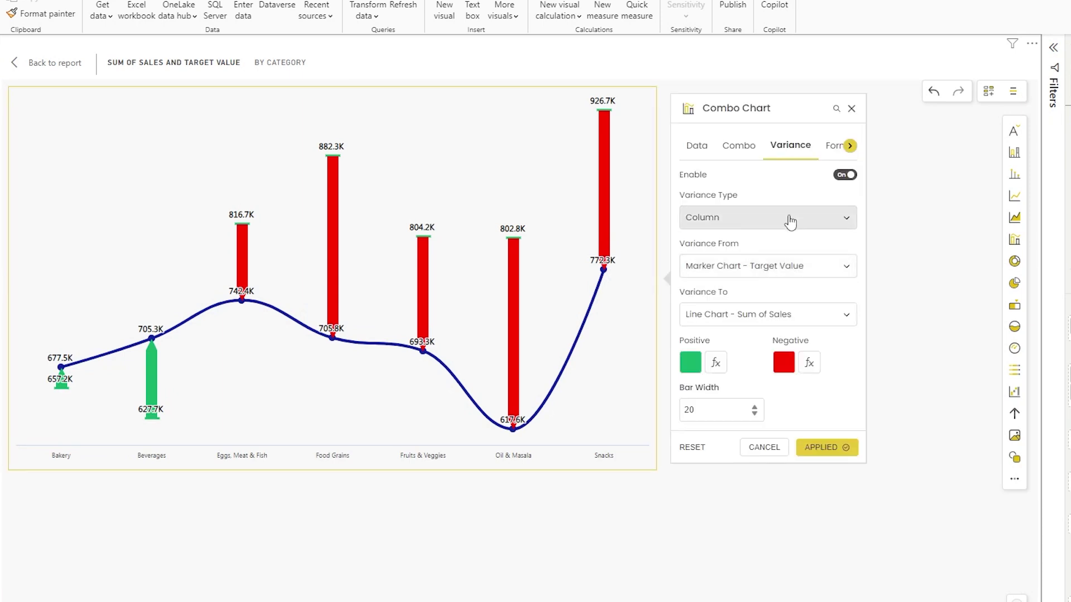
Change the combo chart's variance type to Area and apply it.
left_click(787, 217)
left_click(714, 262)
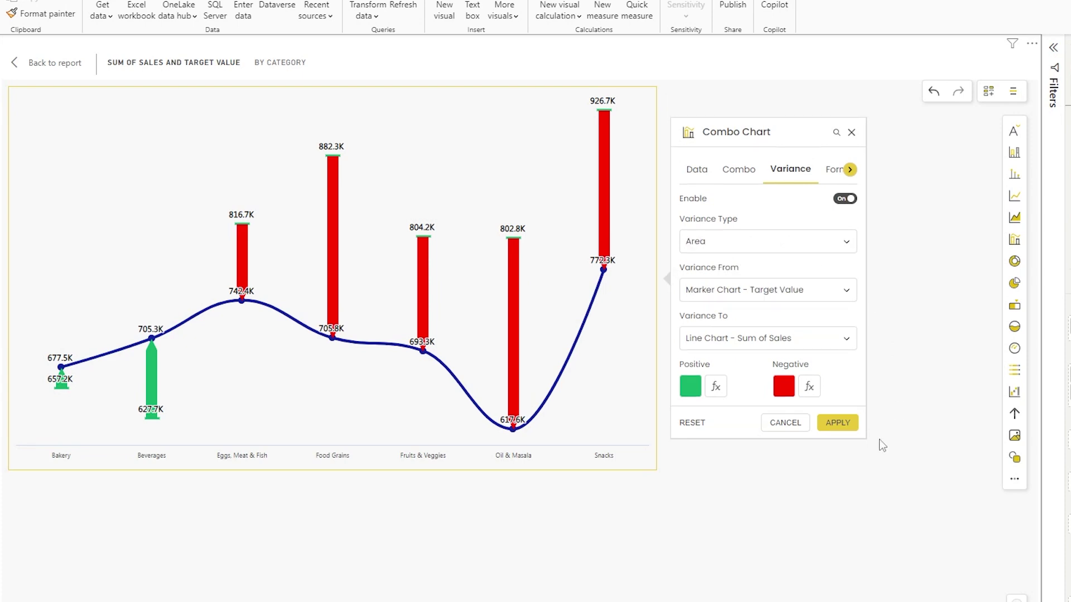
left_click(841, 425)
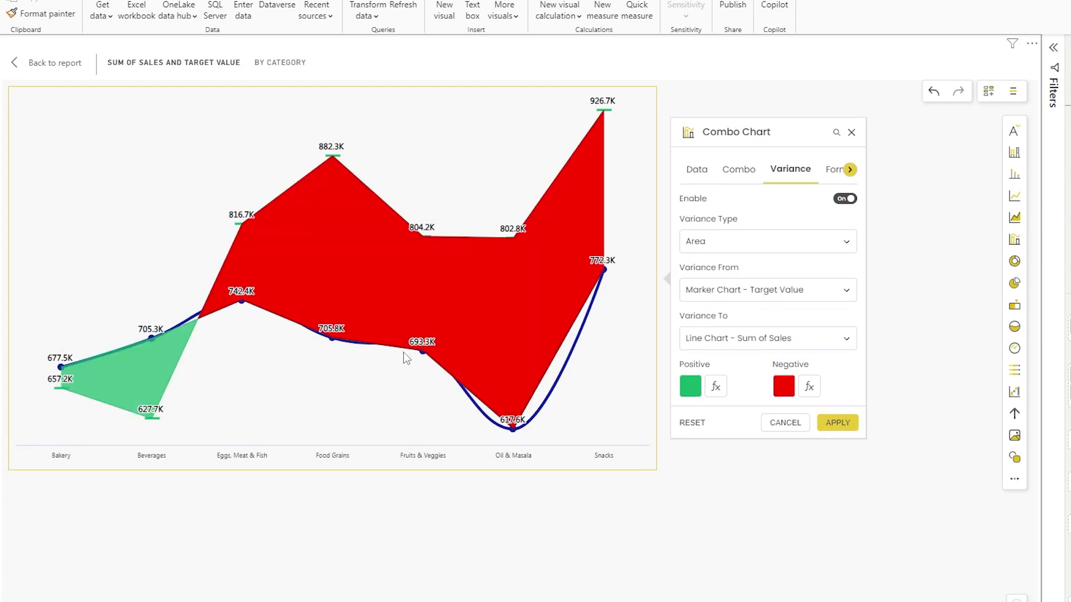